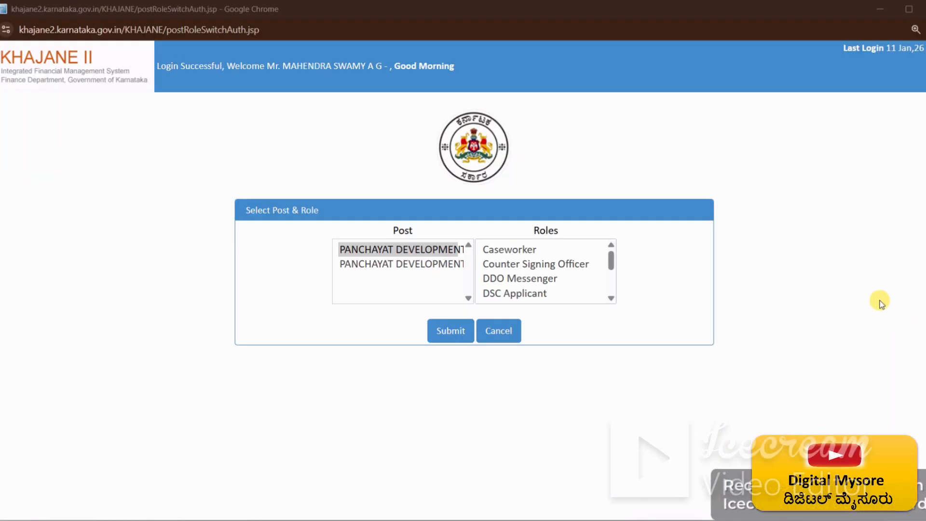
Select the first Panchayat Development post with the Superintendent role and submit the selection
{"action": "left_click", "coordinate": [421, 251]}
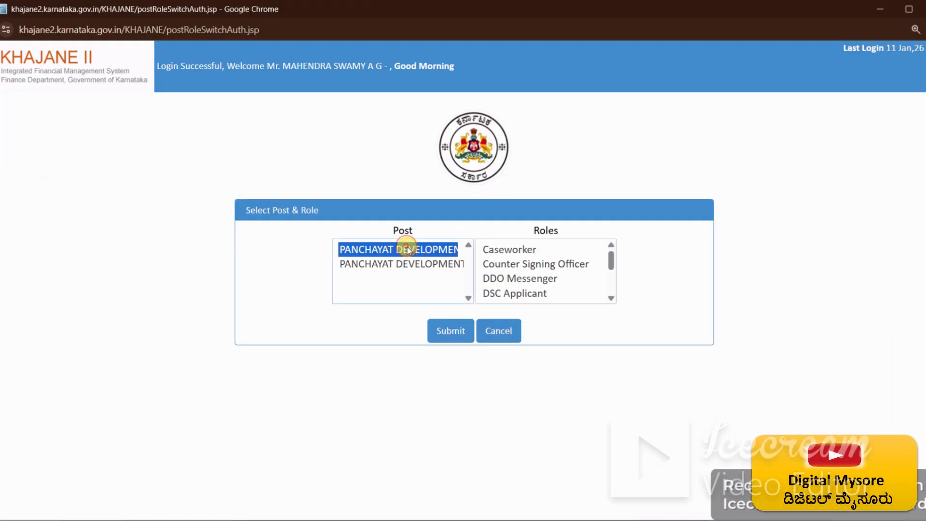
{"action": "left_click", "coordinate": [610, 299]}
{"action": "left_click", "coordinate": [610, 299]}
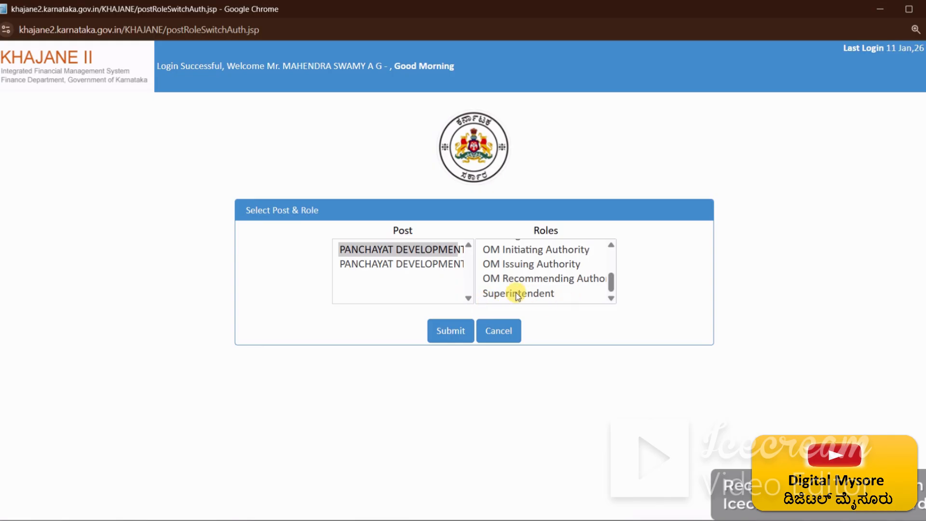
{"action": "left_click", "coordinate": [562, 296]}
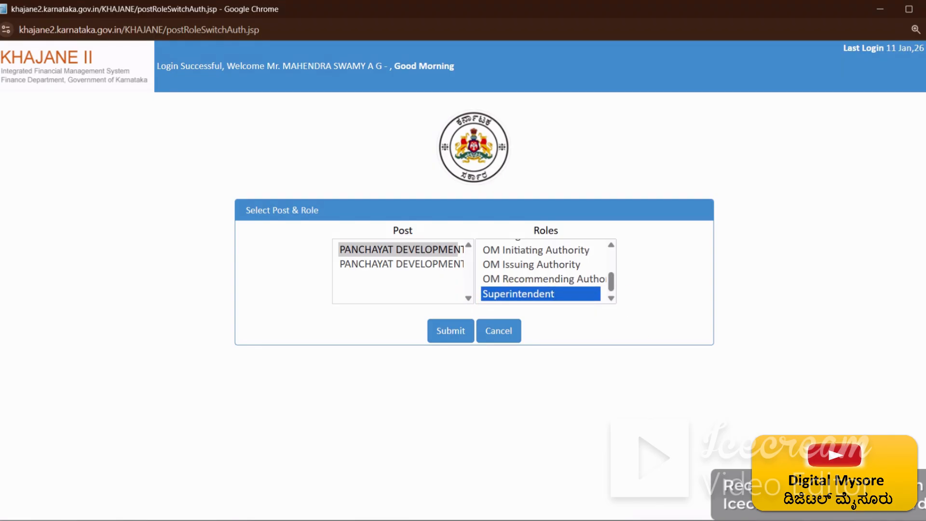
{"action": "left_click", "coordinate": [528, 295]}
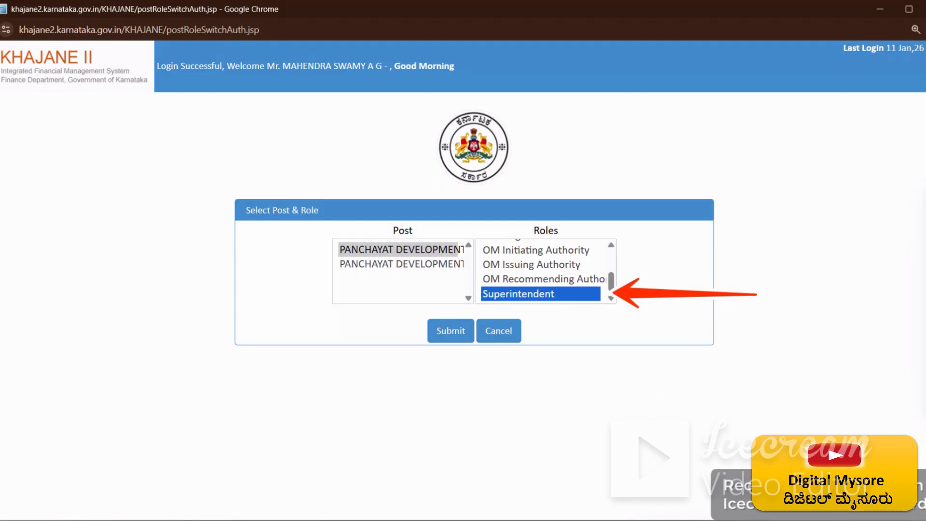
{"action": "left_click", "coordinate": [515, 300]}
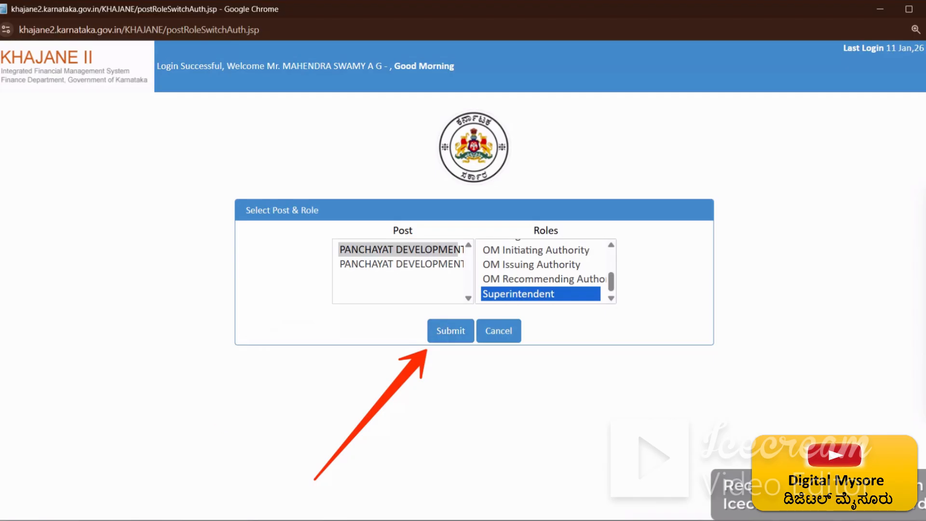
{"action": "left_click", "coordinate": [453, 336]}
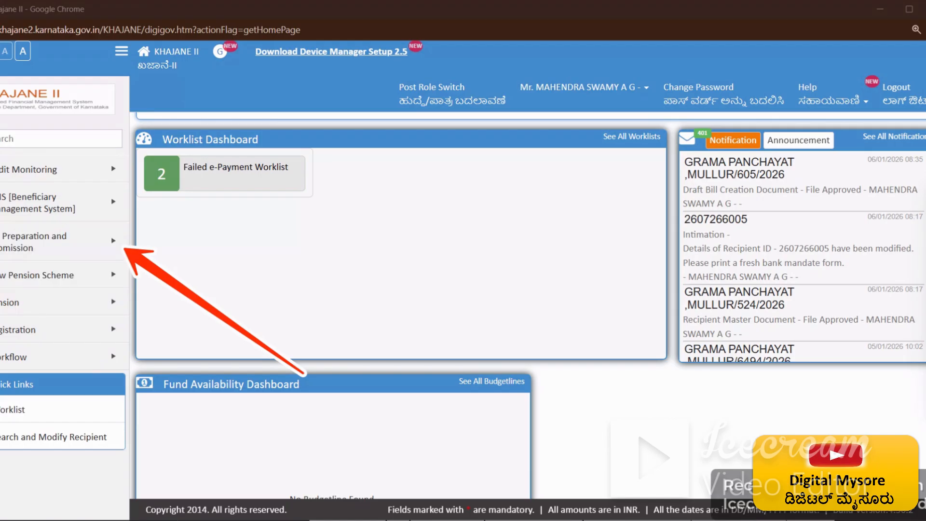
Open the Print Bill Documents page of the bill preparation and submission process
{"action": "left_click", "coordinate": [39, 249]}
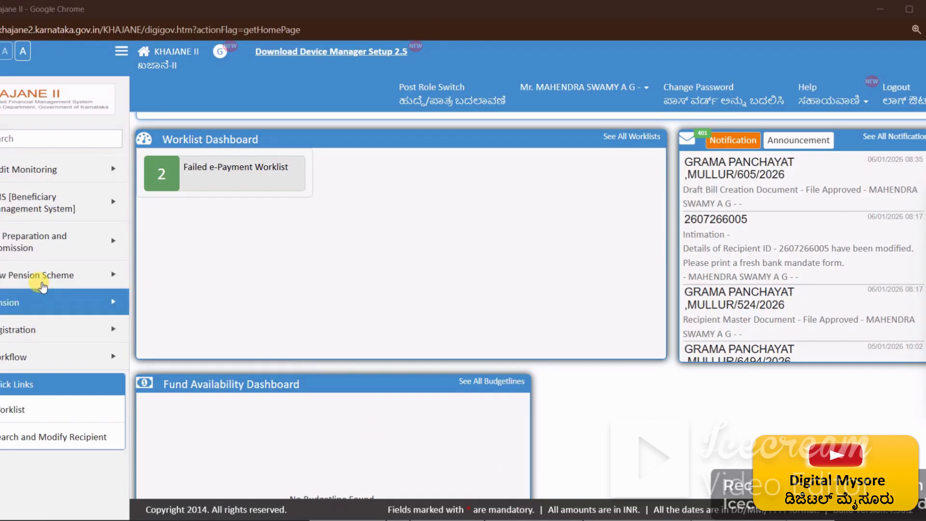
{"action": "mouse_move", "coordinate": [39, 243]}
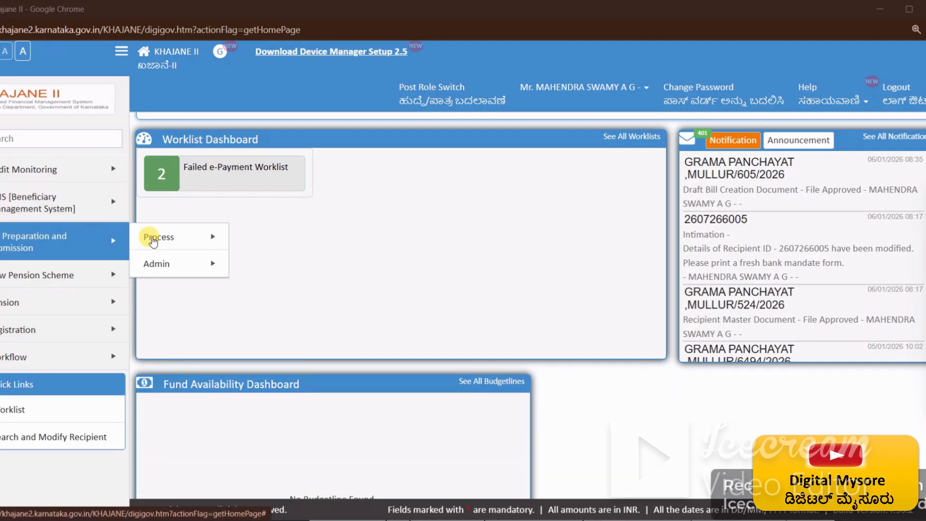
{"action": "mouse_move", "coordinate": [175, 237]}
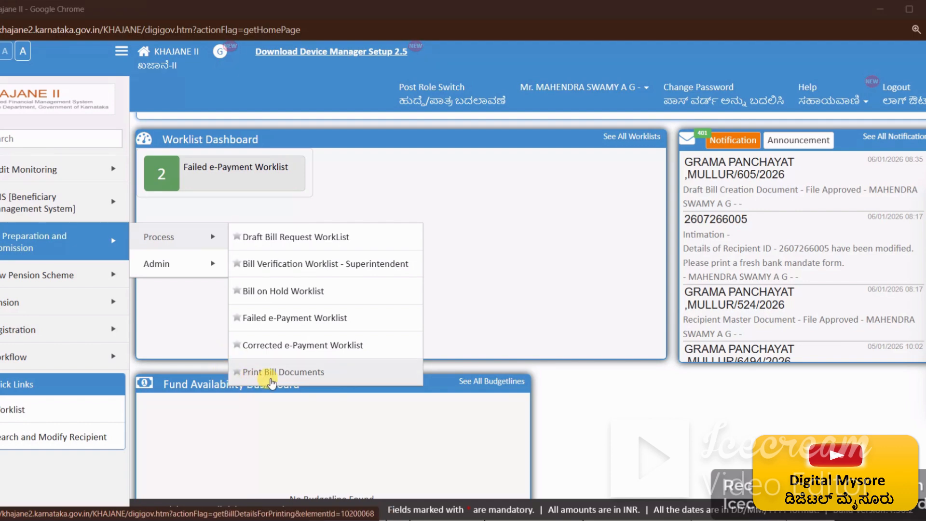
{"action": "left_click", "coordinate": [389, 376]}
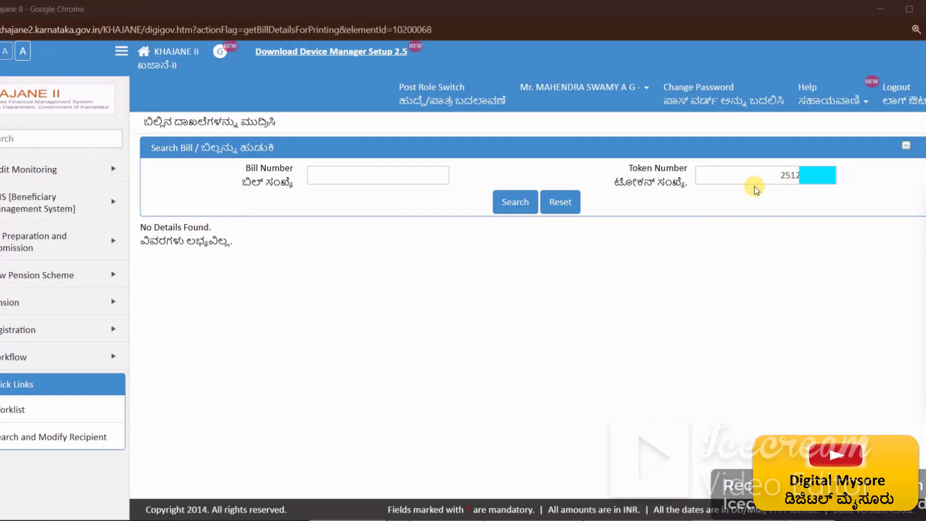
Enter the bill's token number and search for its printable documents
{"action": "left_click", "coordinate": [754, 174]}
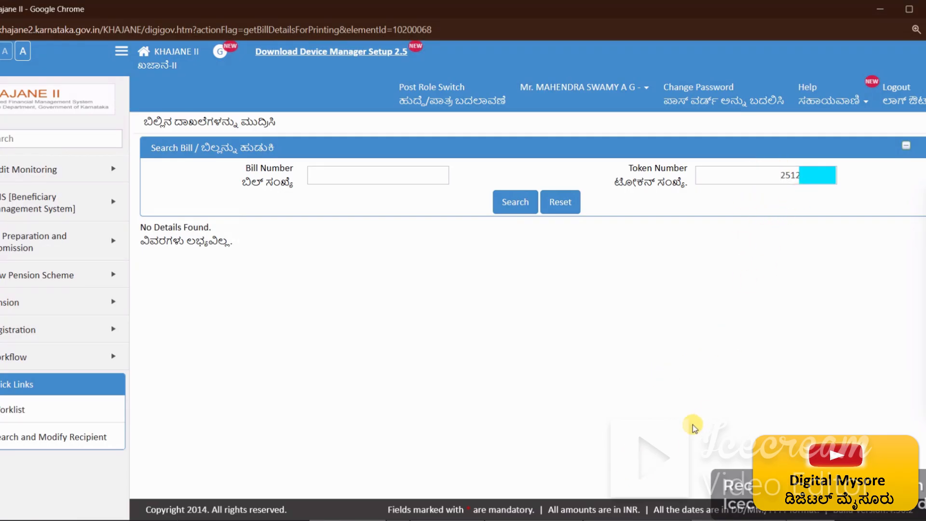
{"action": "left_click", "coordinate": [510, 207]}
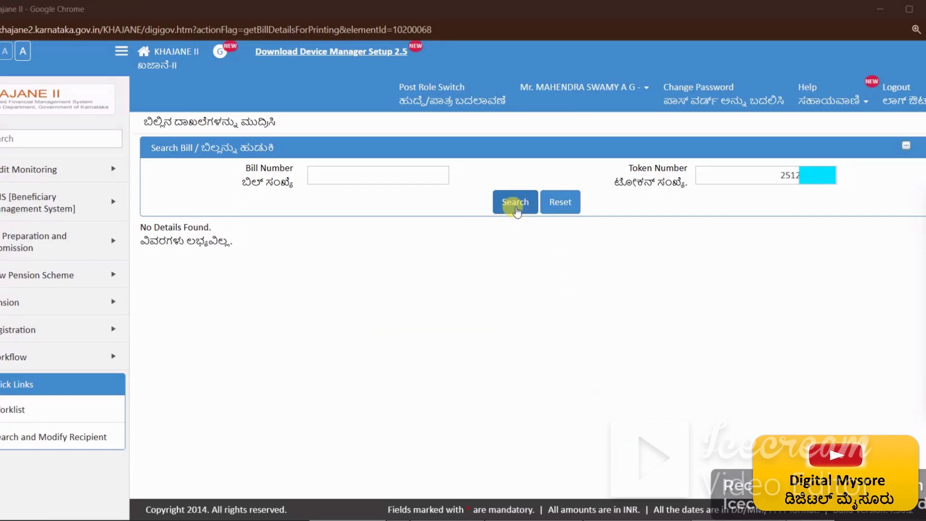
{"action": "left_click", "coordinate": [510, 206]}
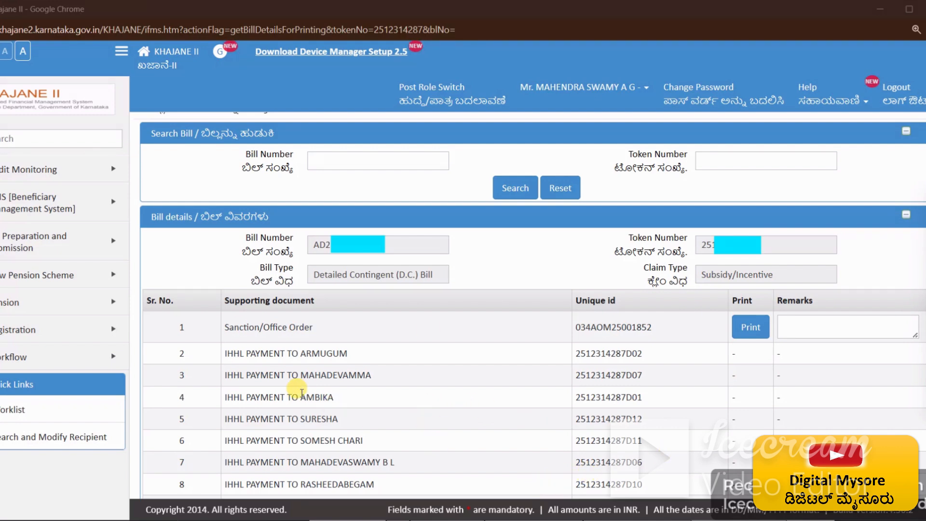
Try to print the Sanction/Office Order without entering remarks
{"action": "left_click_drag", "start_coordinate": [226, 327], "coordinate": [309, 327]}
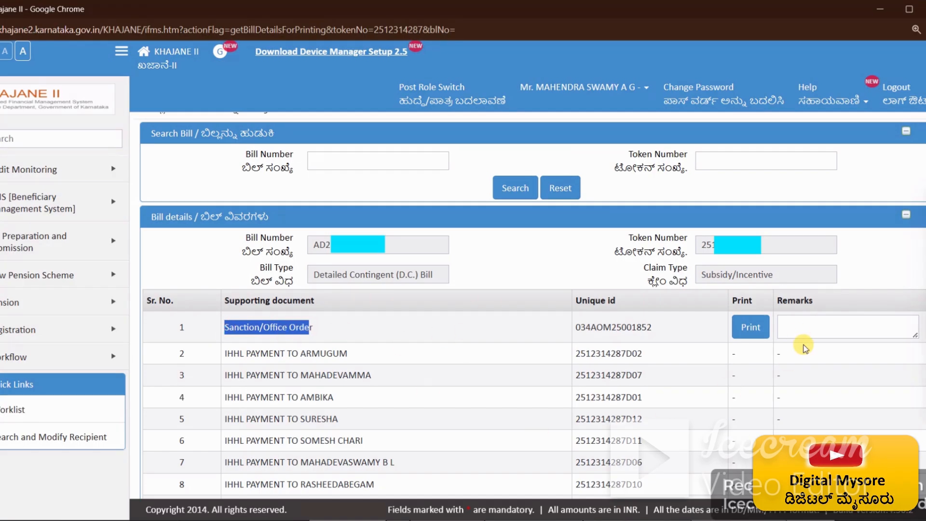
{"action": "left_click", "coordinate": [754, 329]}
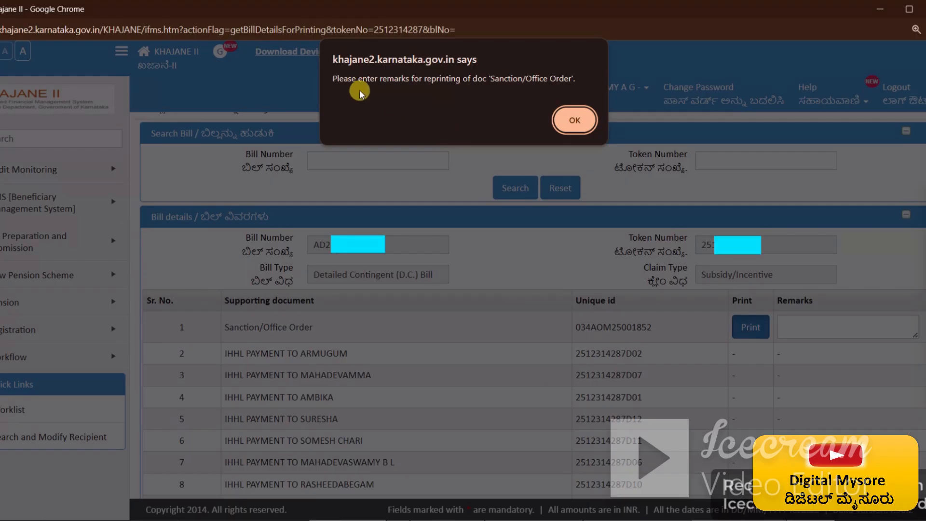
{"action": "left_click", "coordinate": [569, 121]}
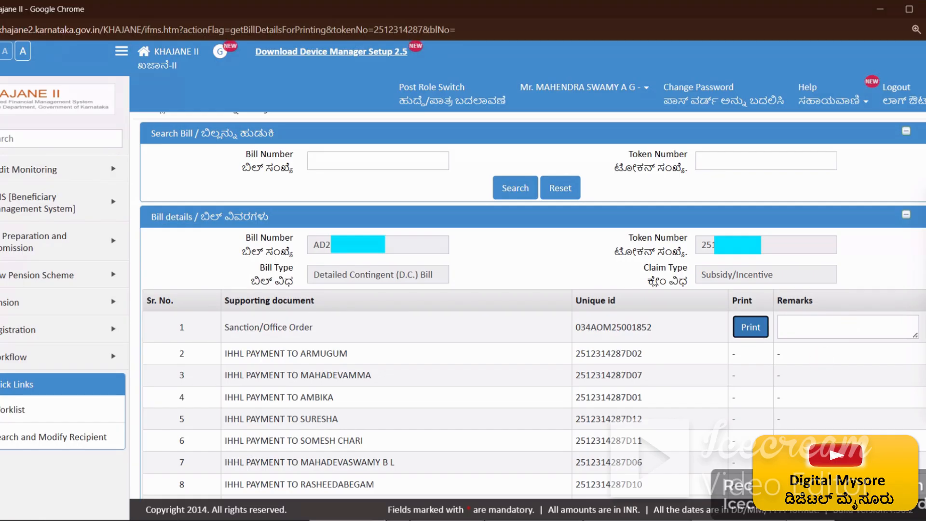
Generate the Sanction/Office Order document with the remark "BUILD EXTRA FILE" and check its print preview before closing it
{"action": "left_click", "coordinate": [804, 321]}
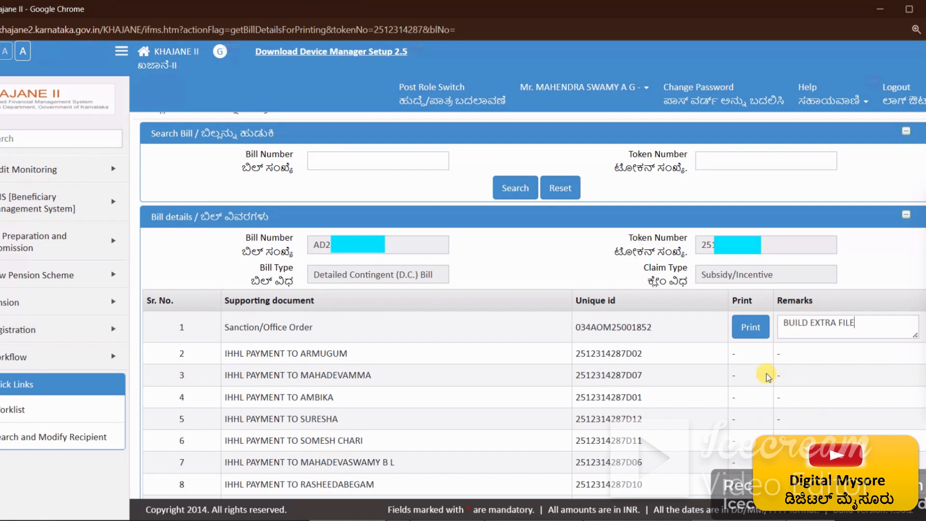
{"action": "left_click", "coordinate": [753, 328]}
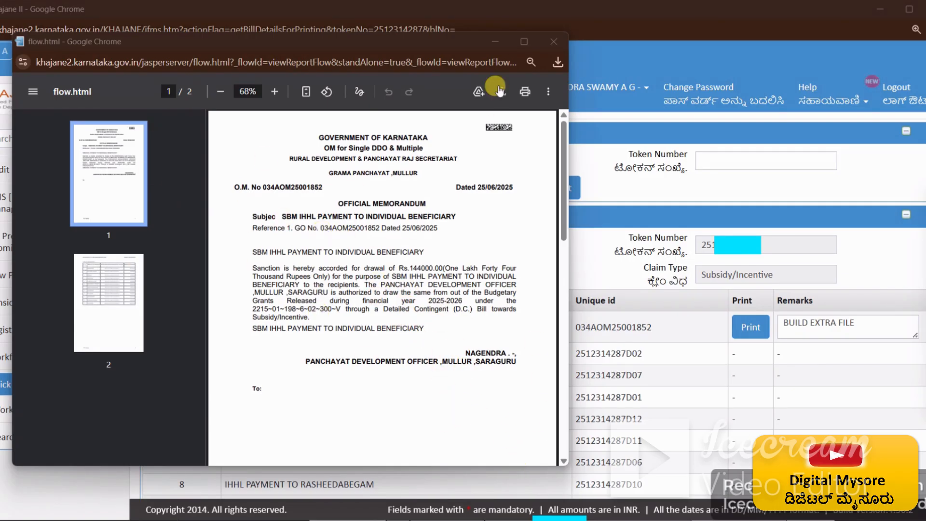
{"action": "left_click", "coordinate": [525, 92]}
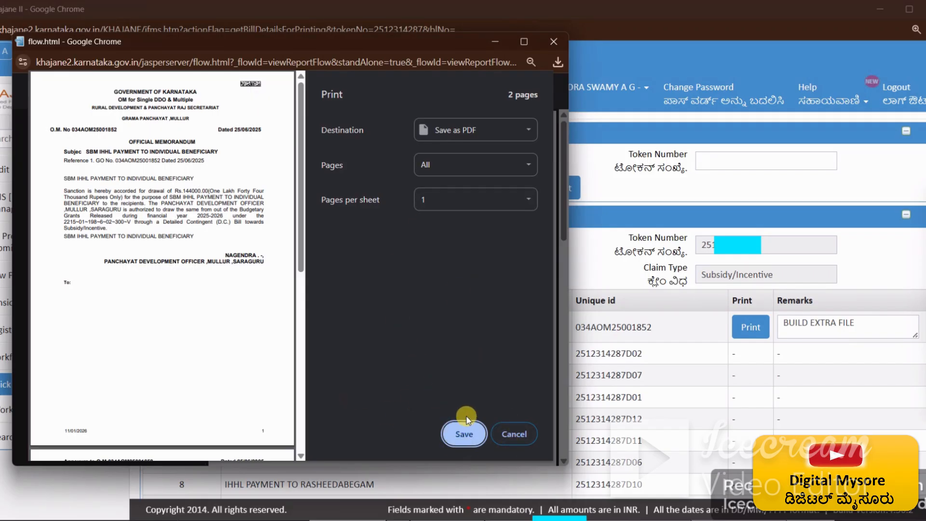
{"action": "left_click", "coordinate": [527, 440]}
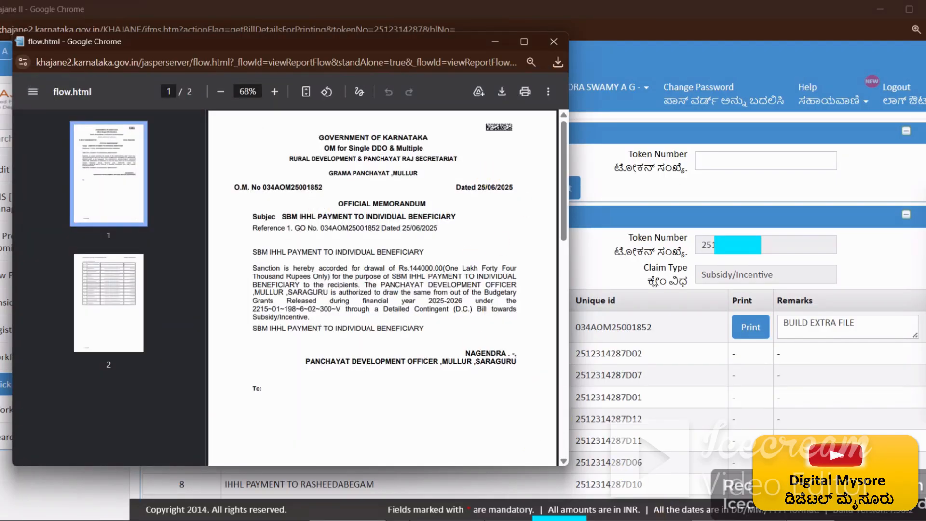
{"action": "key", "text": "ctrl+w"}
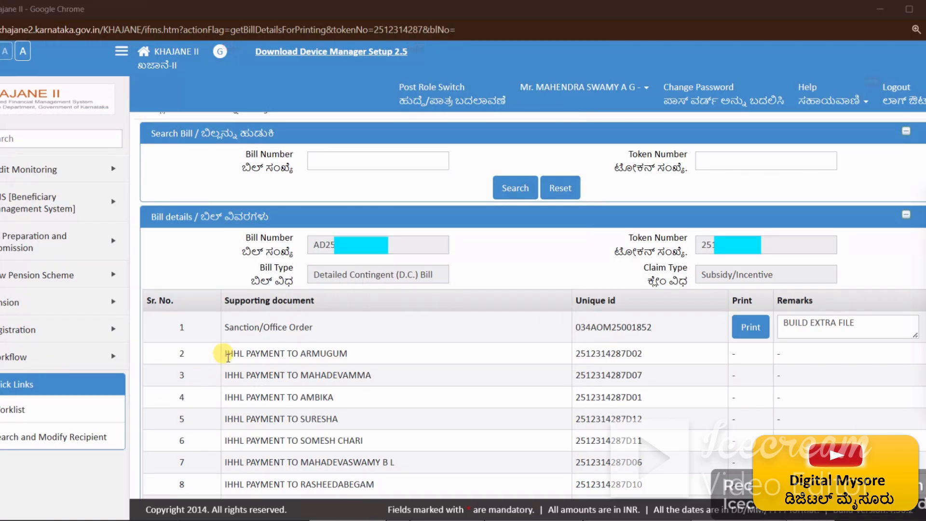
{"action": "left_click_drag", "start_coordinate": [224, 354], "coordinate": [668, 482]}
{"action": "left_click", "coordinate": [679, 401]}
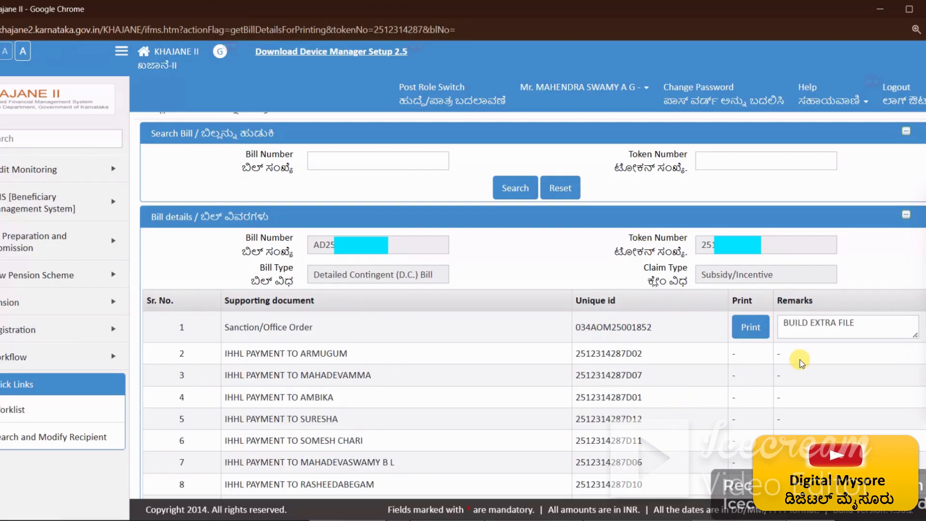
{"action": "left_click_drag", "start_coordinate": [224, 351], "coordinate": [467, 488]}
{"action": "left_click", "coordinate": [828, 353]}
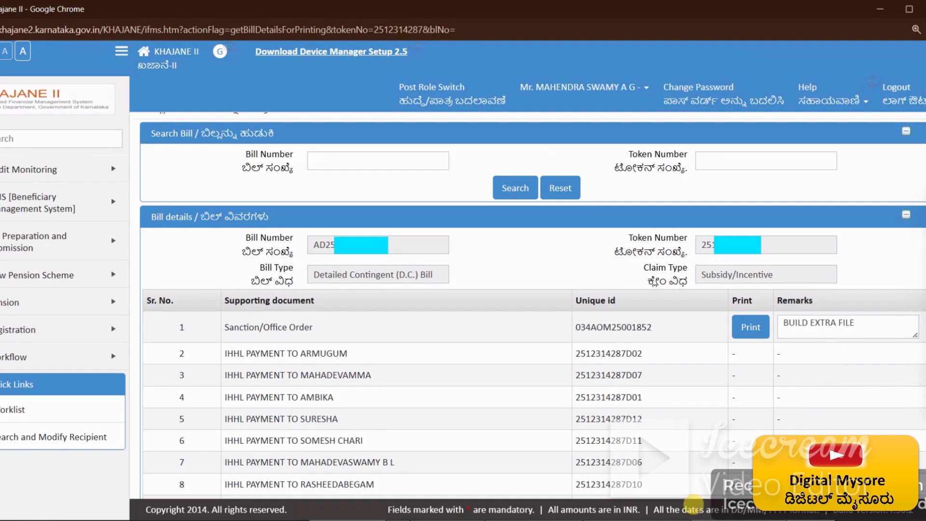
Enter the remark "BUILD EXTRA FILE" for Annexure A, Bill Details and BillContinuationSheet
{"action": "scroll", "coordinate": [336, 387], "scroll_direction": "down", "scroll_amount": 5}
{"action": "left_click_drag", "start_coordinate": [223, 358], "coordinate": [377, 361]}
{"action": "left_click", "coordinate": [553, 373]}
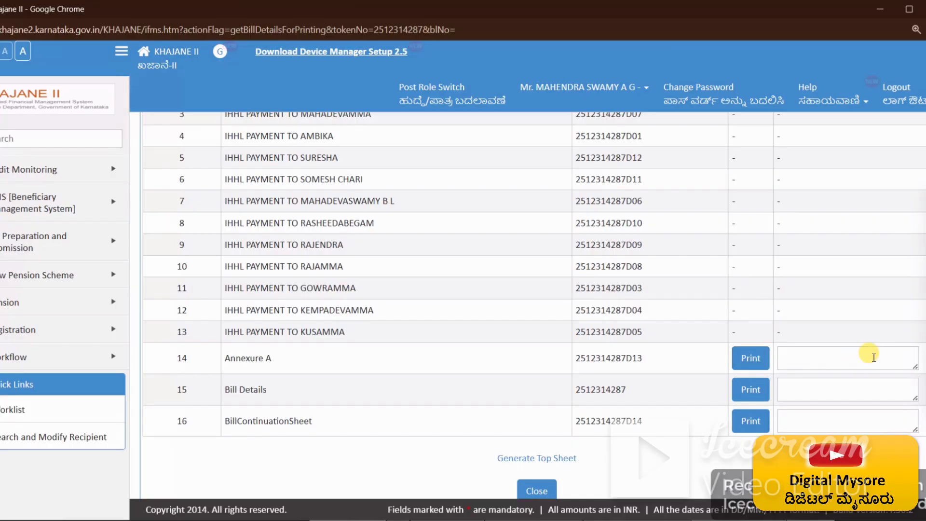
{"action": "left_click", "coordinate": [873, 358]}
{"action": "left_click", "coordinate": [675, 520]}
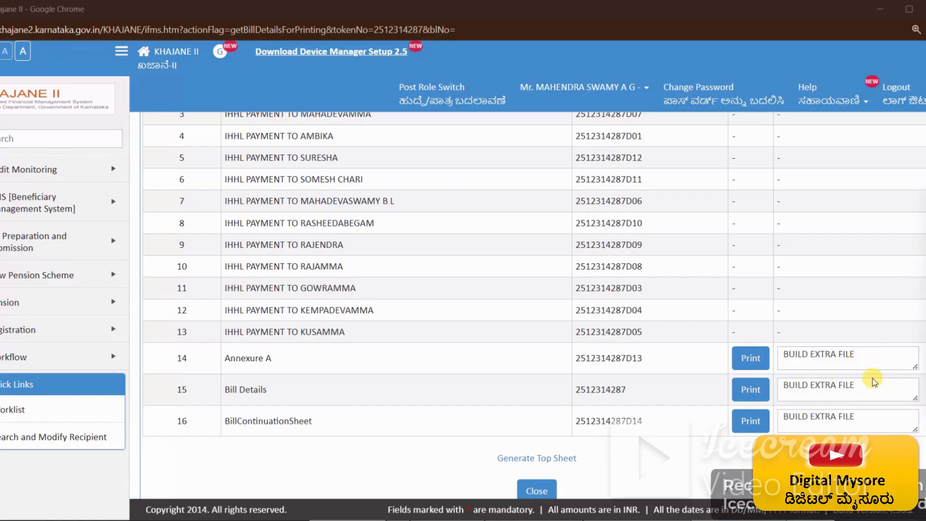
{"action": "left_click", "coordinate": [864, 386]}
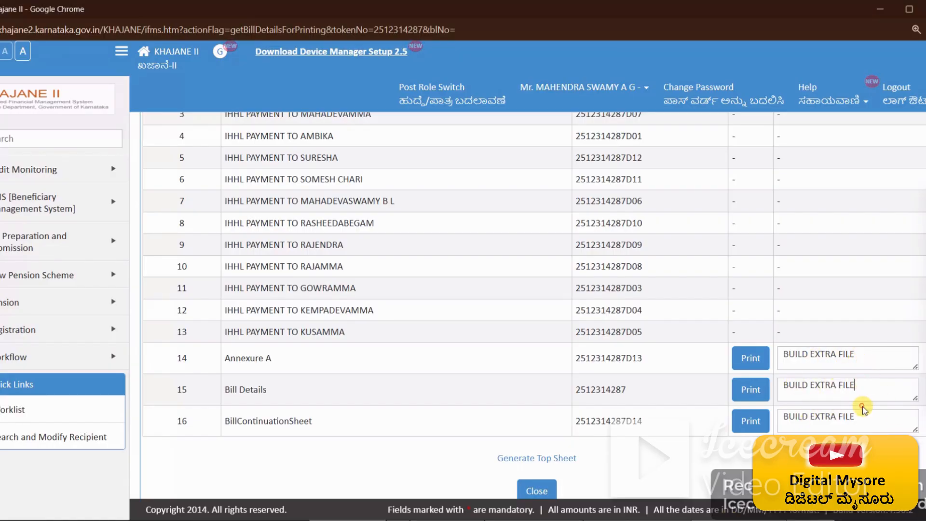
{"action": "left_click", "coordinate": [859, 417]}
{"action": "left_click_drag", "start_coordinate": [220, 364], "coordinate": [296, 357]}
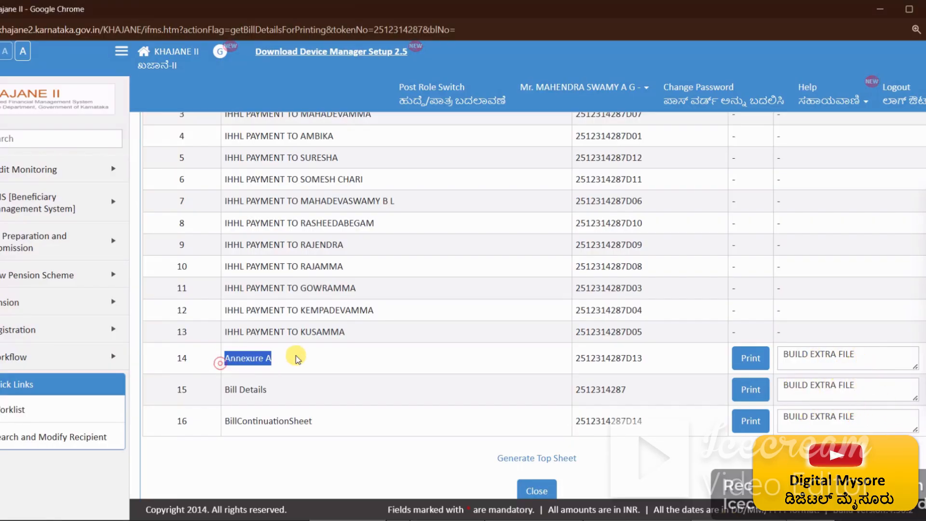
{"action": "left_click", "coordinate": [343, 364]}
{"action": "left_click_drag", "start_coordinate": [222, 394], "coordinate": [288, 387]}
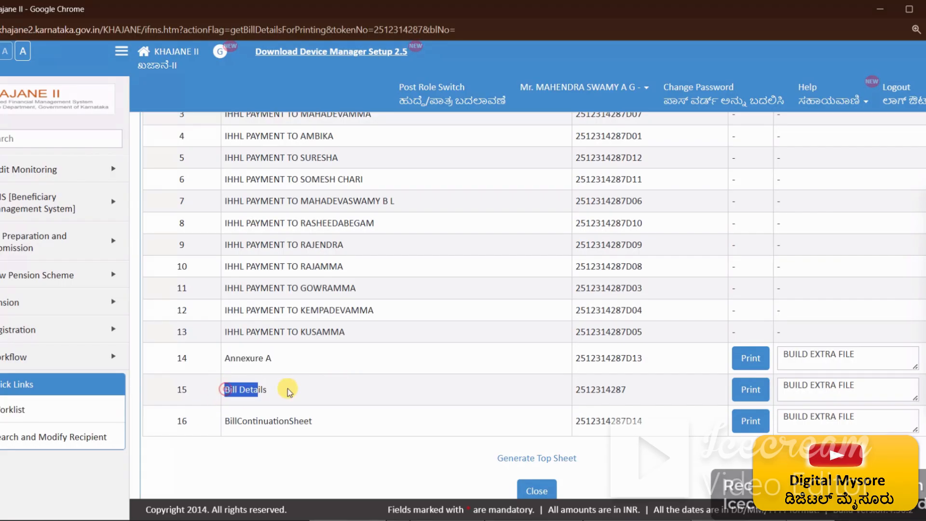
{"action": "left_click", "coordinate": [226, 424]}
{"action": "left_click_drag", "start_coordinate": [227, 423], "coordinate": [319, 416]}
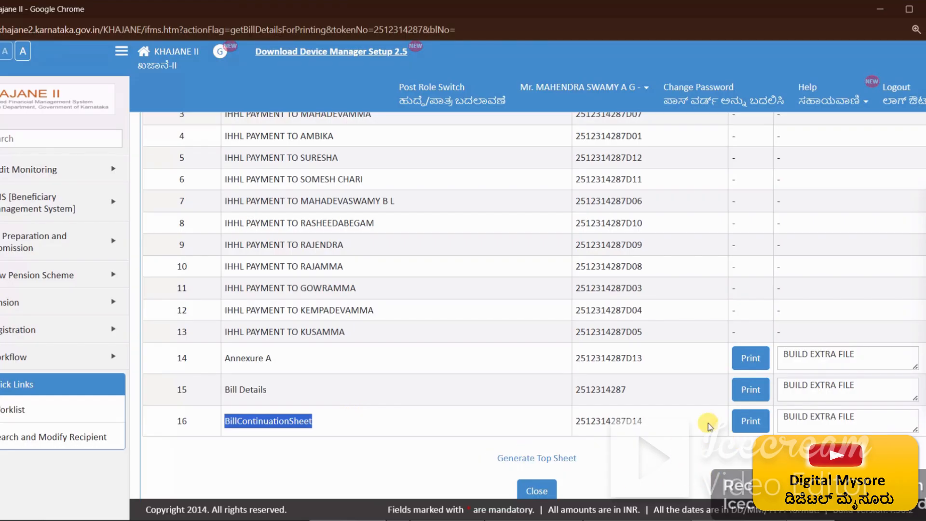
{"action": "left_click", "coordinate": [697, 449]}
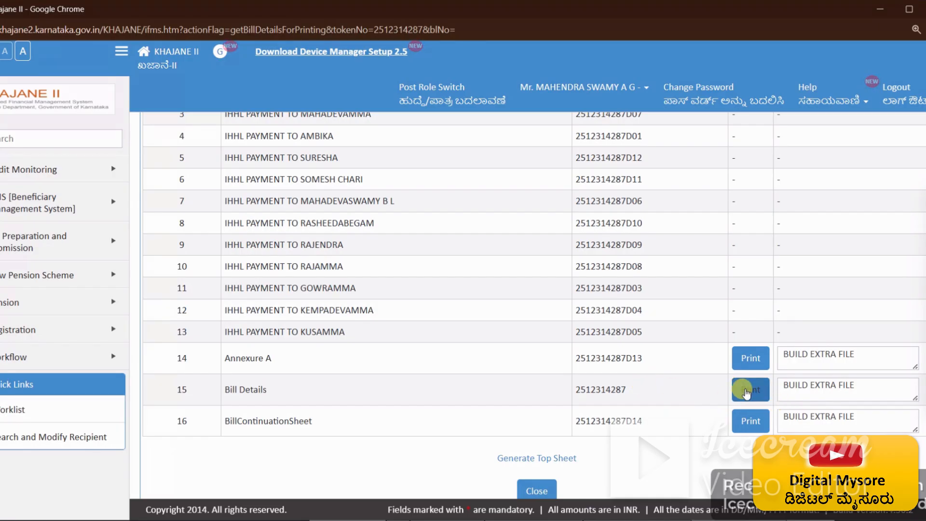
Generate the printable Bill Details document and read through it down to the signature and audit section
{"action": "left_click", "coordinate": [753, 391]}
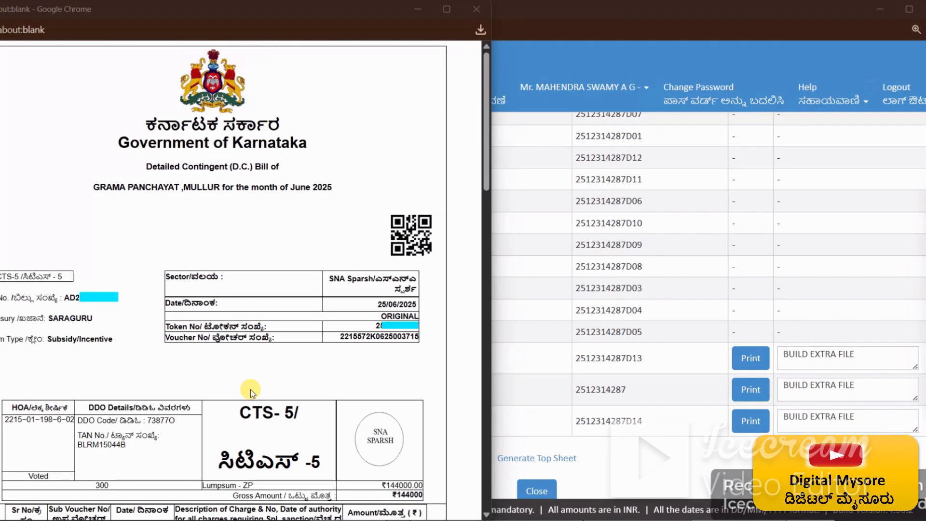
{"action": "left_click_drag", "start_coordinate": [384, 315], "coordinate": [421, 322]}
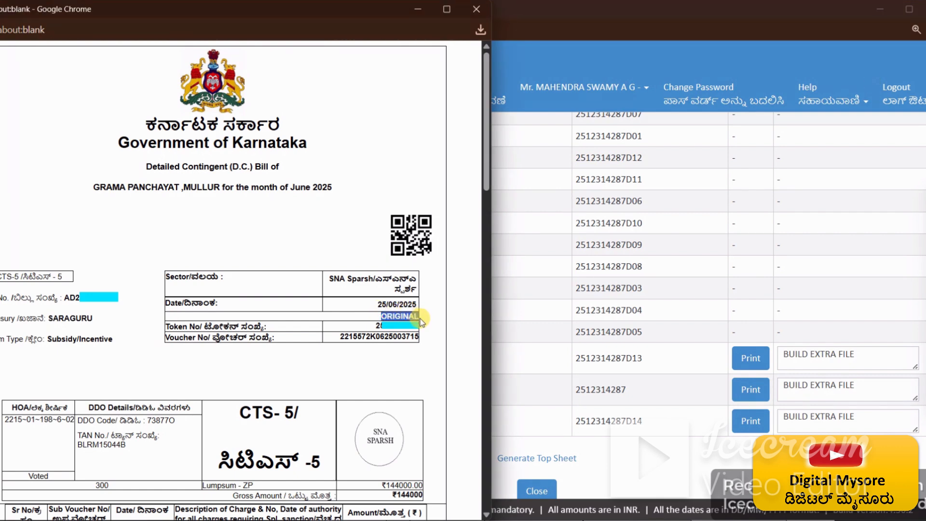
{"action": "left_click", "coordinate": [268, 376]}
{"action": "scroll", "coordinate": [323, 231], "scroll_direction": "down", "scroll_amount": 10}
Open the print preview of the Bill Details document and look through all its pages
{"action": "right_click", "coordinate": [305, 209]}
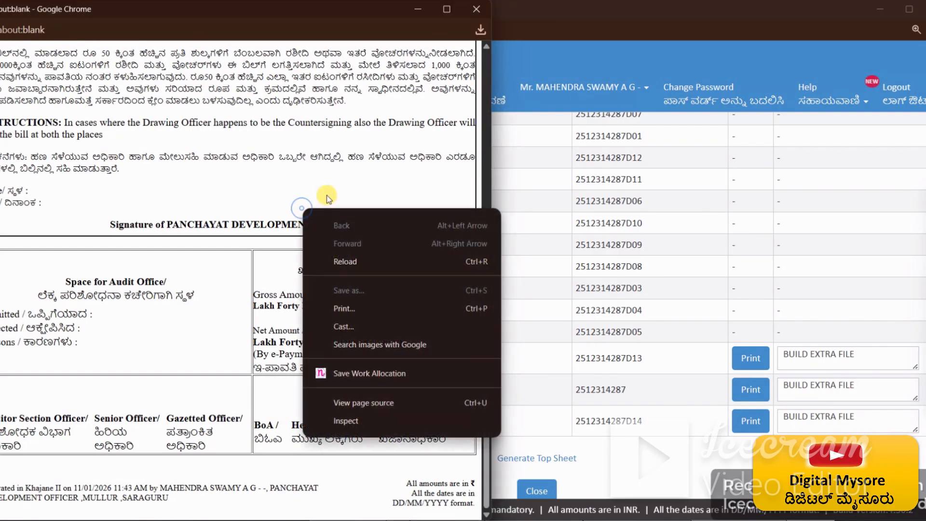
{"action": "left_click", "coordinate": [394, 312]}
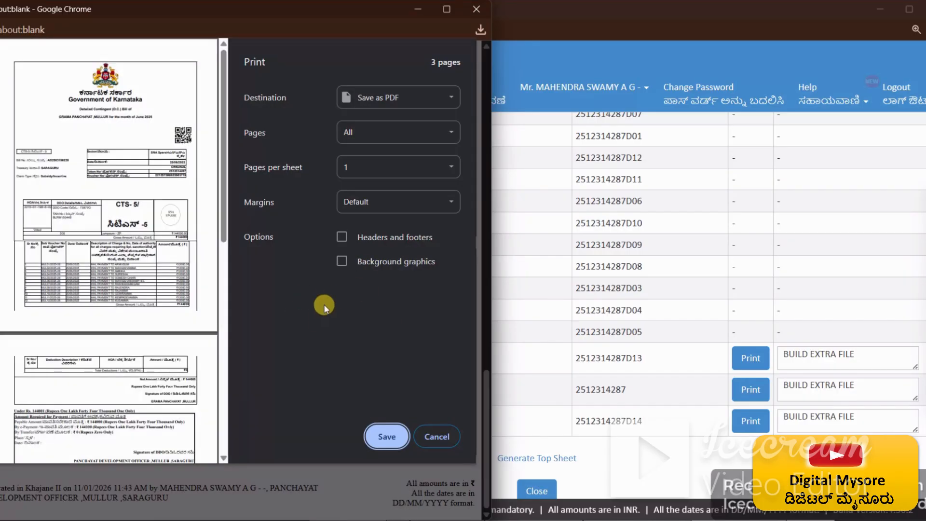
{"action": "scroll", "coordinate": [140, 330], "scroll_direction": "down", "scroll_amount": 5}
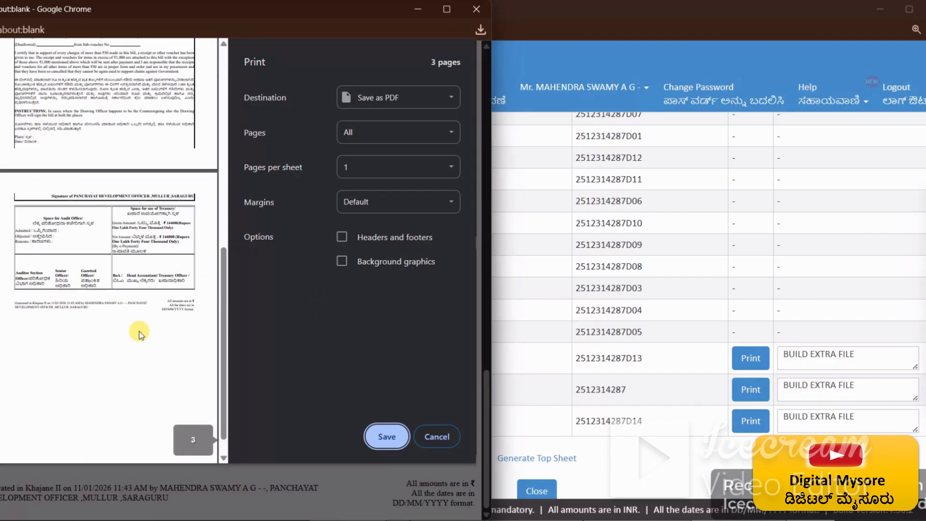
Finish checking the last page of the Bill Details print preview, cancel printing and close the document
{"action": "scroll", "coordinate": [140, 332], "scroll_direction": "down", "scroll_amount": 5}
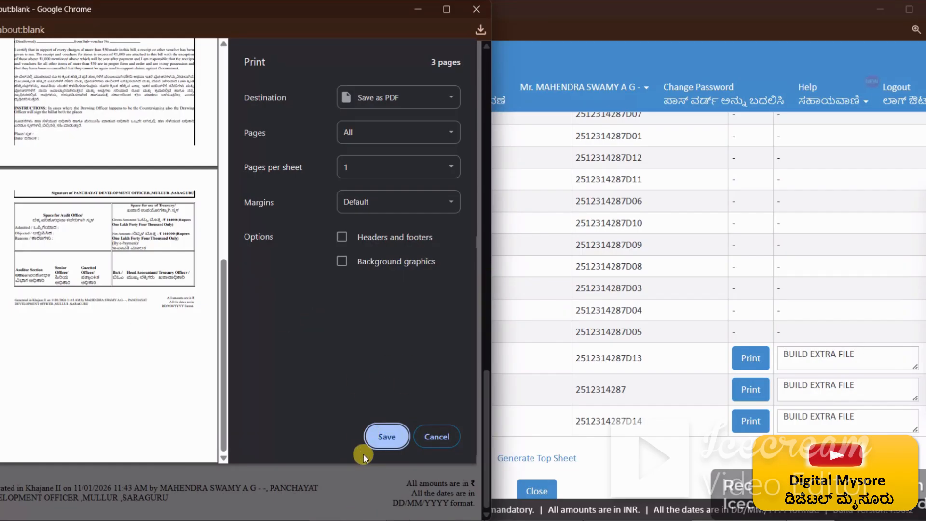
{"action": "left_click", "coordinate": [439, 440]}
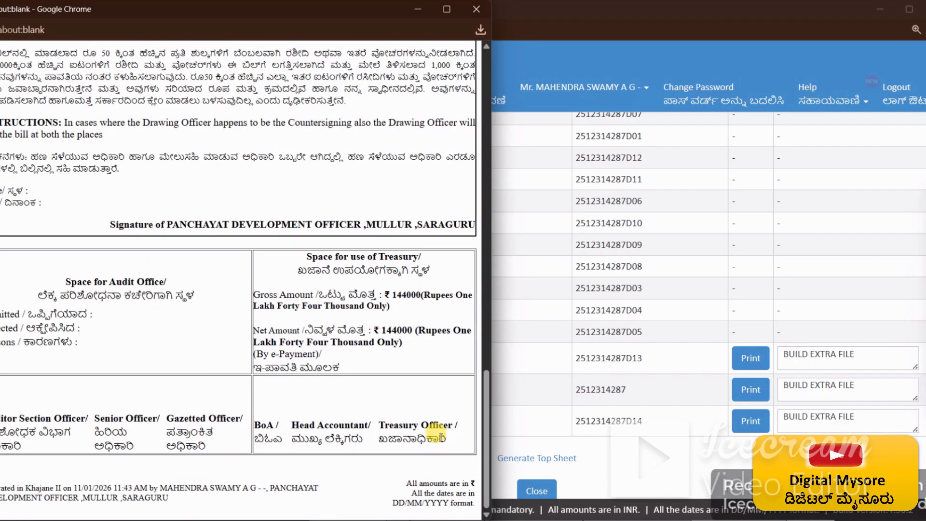
{"action": "left_click", "coordinate": [475, 8]}
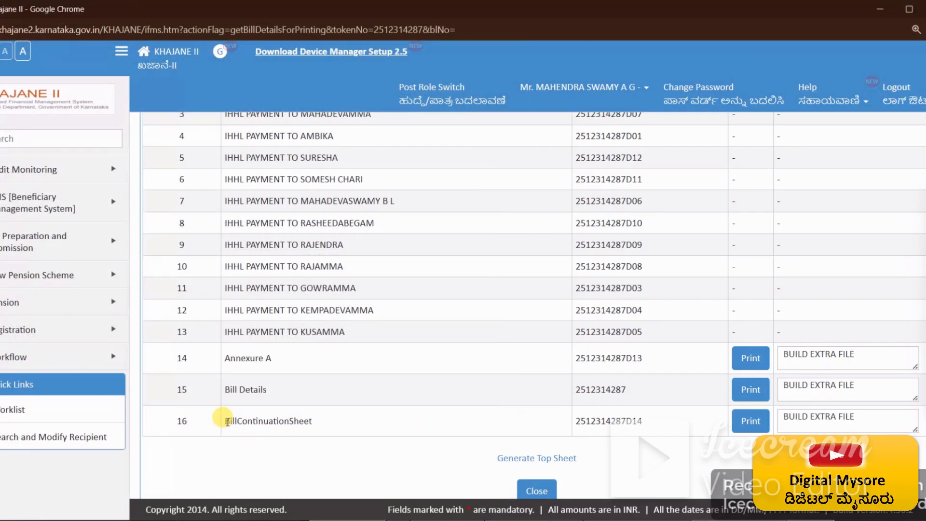
Generate the printable BillContinuationSheet document, check its heading and bring up its print preview
{"action": "left_click_drag", "start_coordinate": [223, 420], "coordinate": [337, 429]}
{"action": "left_click", "coordinate": [433, 391]}
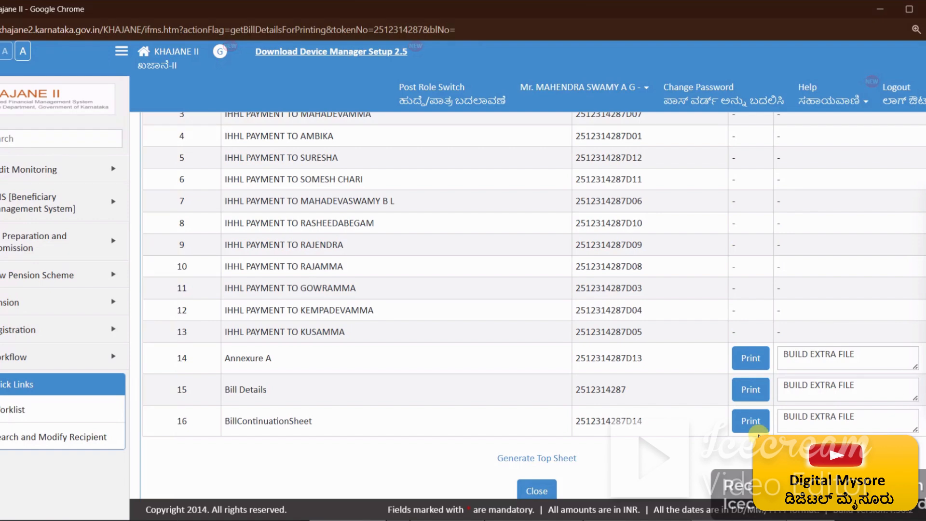
{"action": "left_click", "coordinate": [755, 426]}
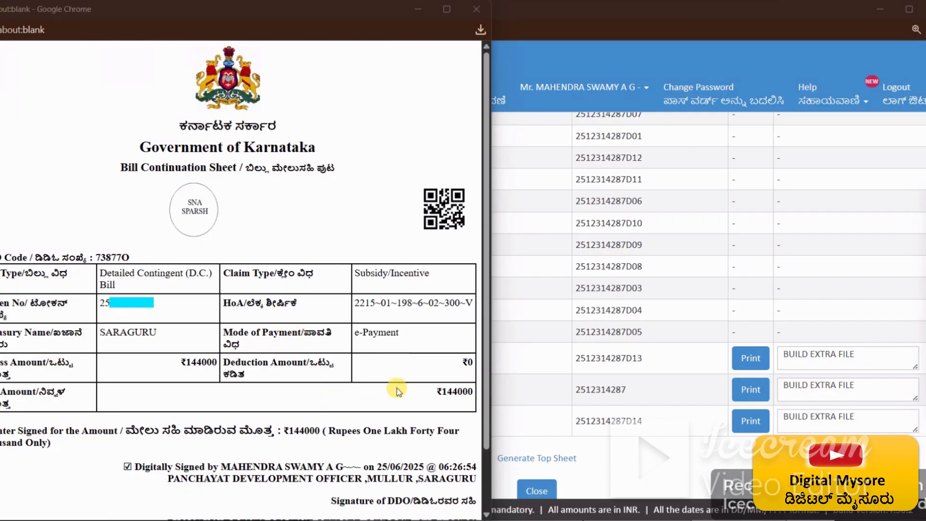
{"action": "left_click_drag", "start_coordinate": [119, 167], "coordinate": [310, 174]}
{"action": "left_click", "coordinate": [322, 220]}
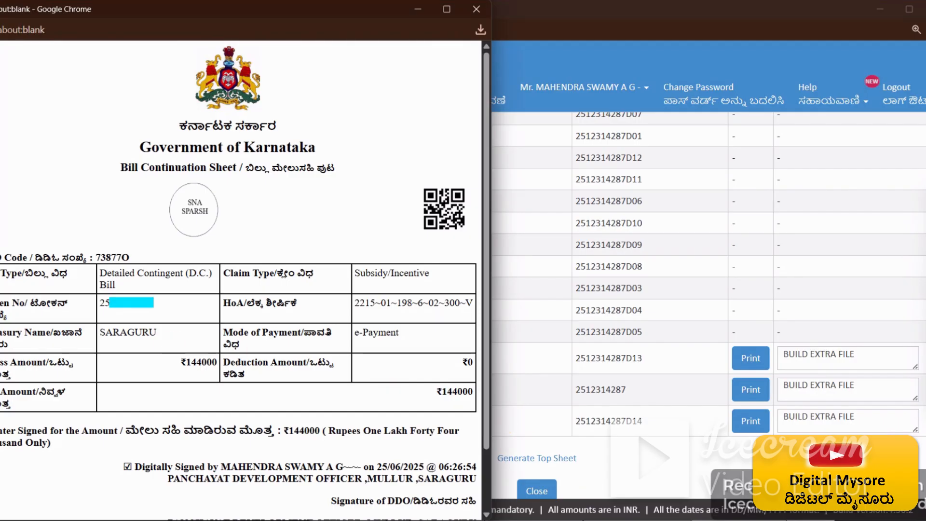
{"action": "key", "text": "ctrl+p"}
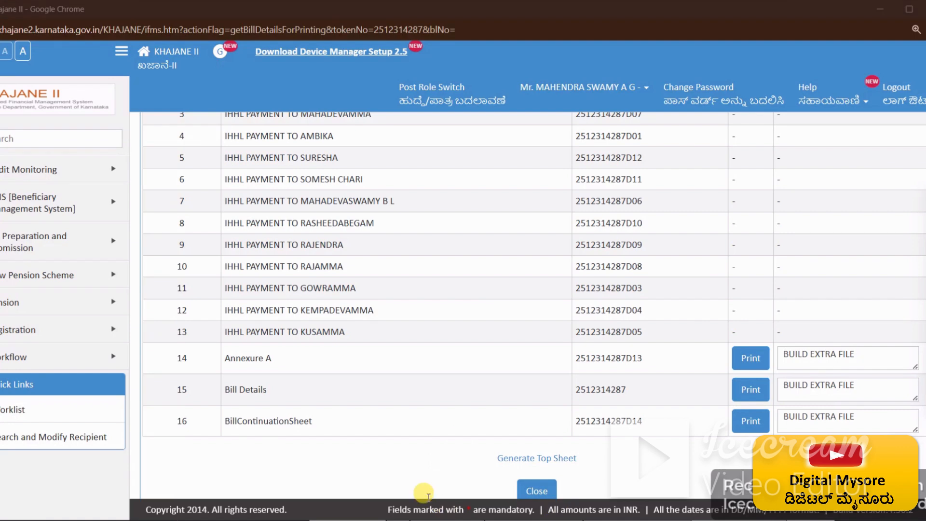
Generate the printable Annexure A document from its row in the supporting documents list
{"action": "left_click_drag", "start_coordinate": [219, 358], "coordinate": [362, 374]}
{"action": "left_click", "coordinate": [460, 410]}
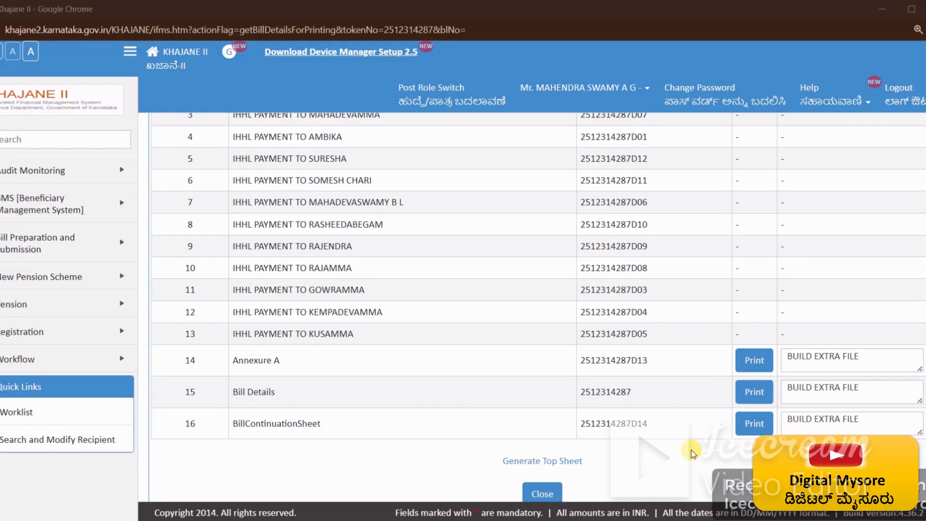
{"action": "left_click_drag", "start_coordinate": [235, 357], "coordinate": [444, 368]}
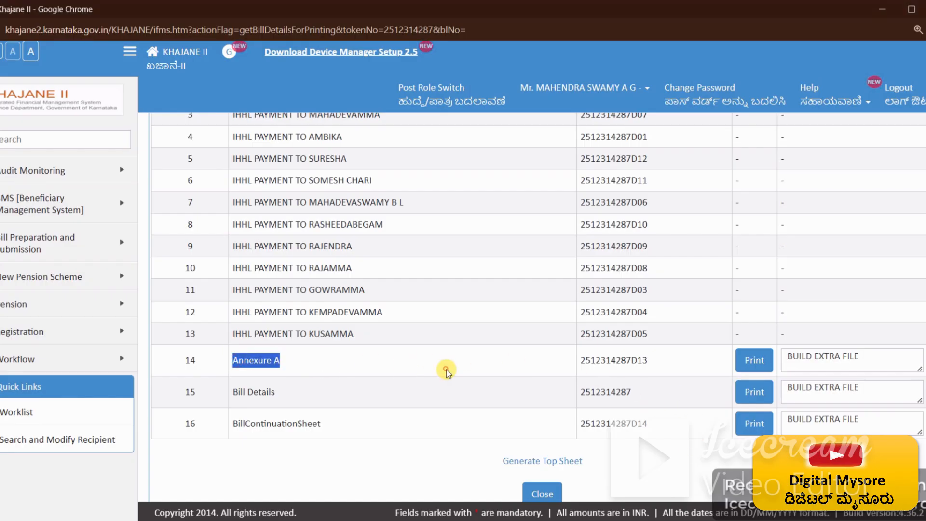
{"action": "left_click", "coordinate": [754, 364]}
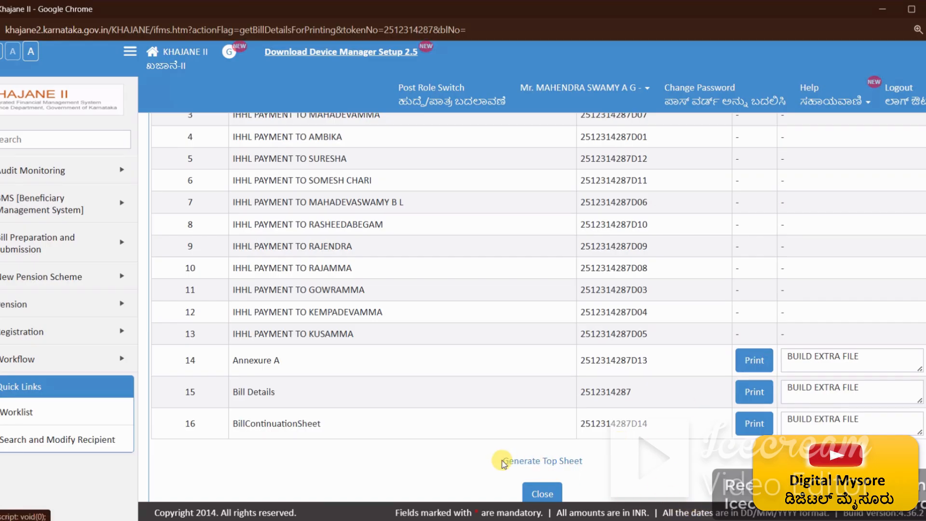
Generate the bill's Top Sheet, look through its pages in the print preview and cancel printing
{"action": "left_click", "coordinate": [543, 462]}
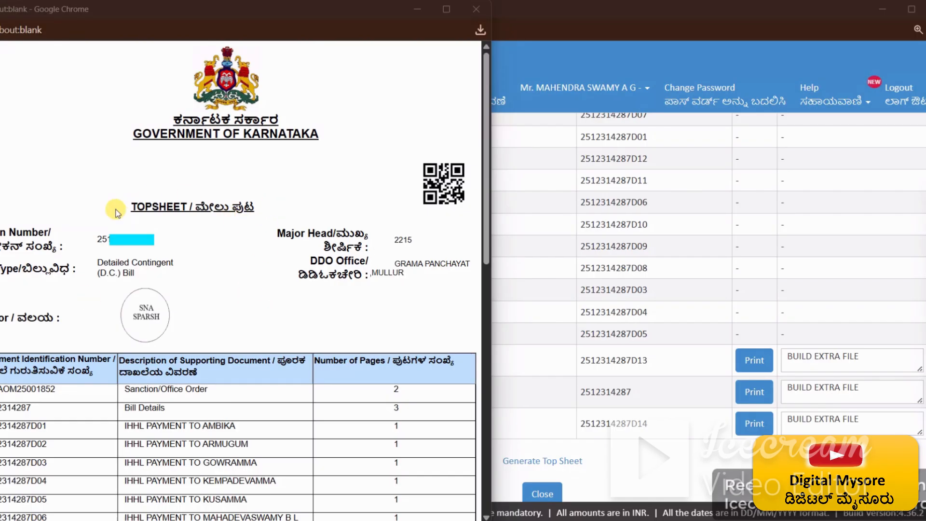
{"action": "left_click_drag", "start_coordinate": [117, 212], "coordinate": [285, 213]}
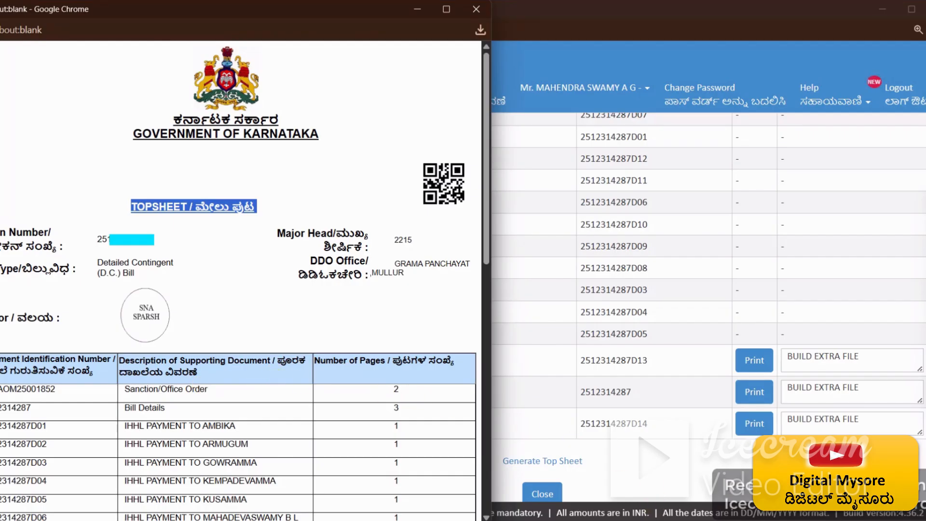
{"action": "key", "text": "ctrl+p"}
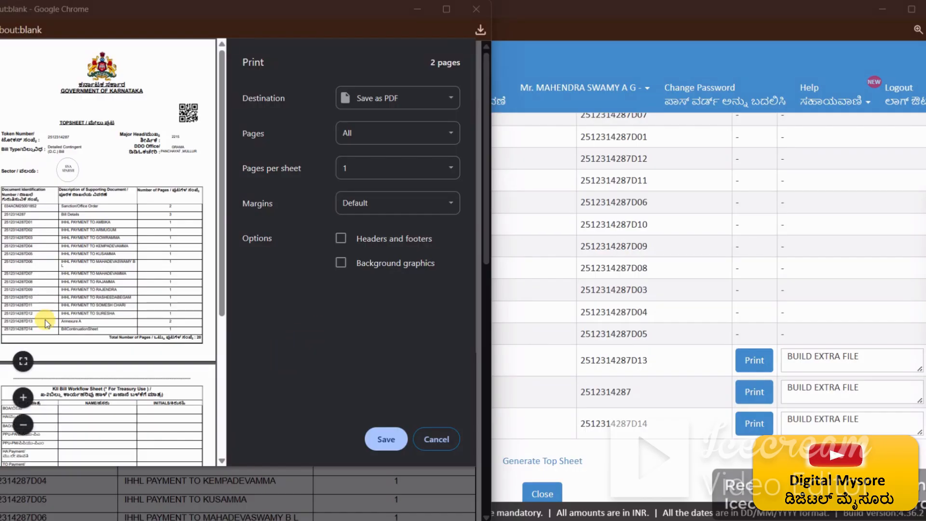
{"action": "scroll", "coordinate": [142, 348], "scroll_direction": "down", "scroll_amount": 5}
{"action": "scroll", "coordinate": [142, 352], "scroll_direction": "up", "scroll_amount": 5}
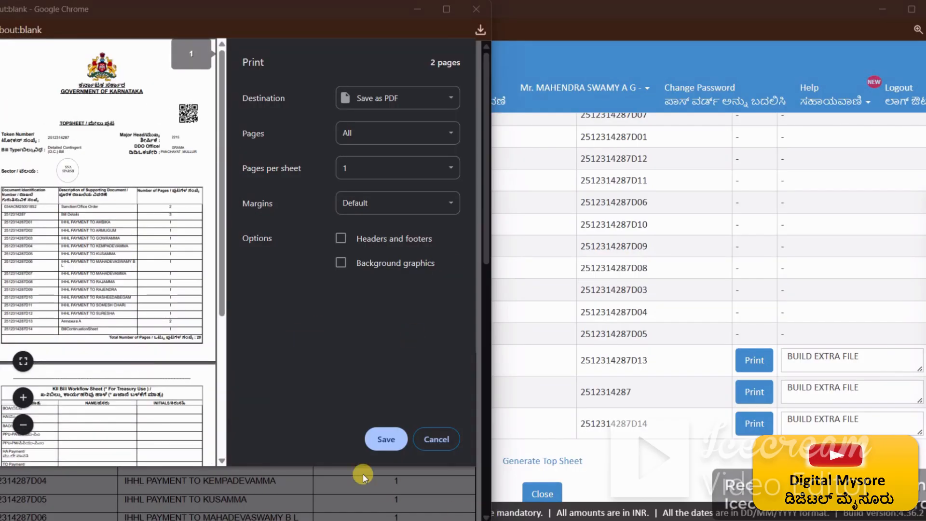
{"action": "left_click", "coordinate": [436, 439]}
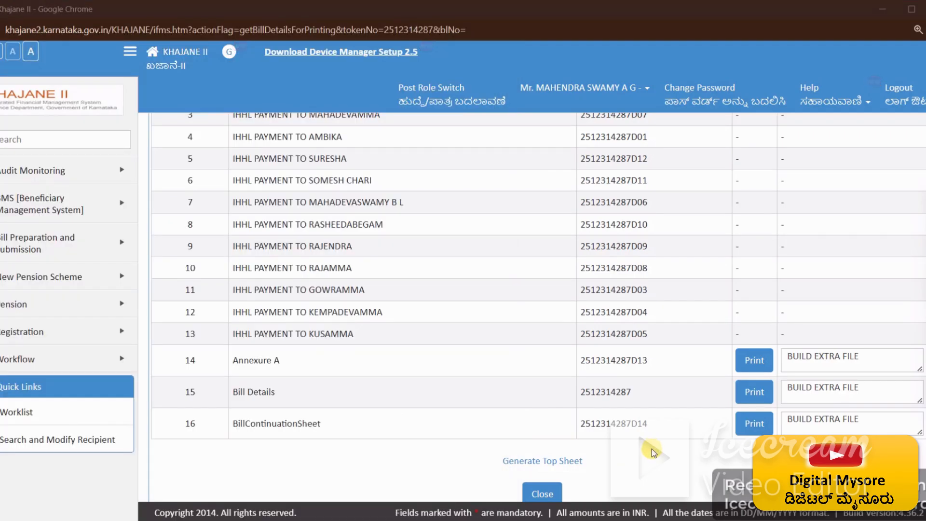
Look over the supporting documents list once more and close the Khajane II bill printing window
{"action": "scroll", "coordinate": [651, 449], "scroll_direction": "up", "scroll_amount": 5}
{"action": "scroll", "coordinate": [639, 401], "scroll_direction": "down", "scroll_amount": 5}
{"action": "left_click", "coordinate": [925, 9]}
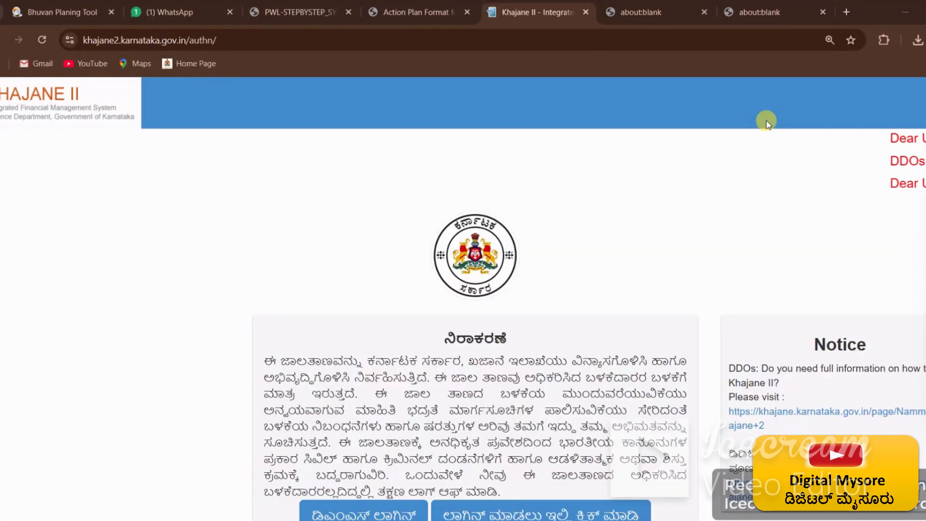